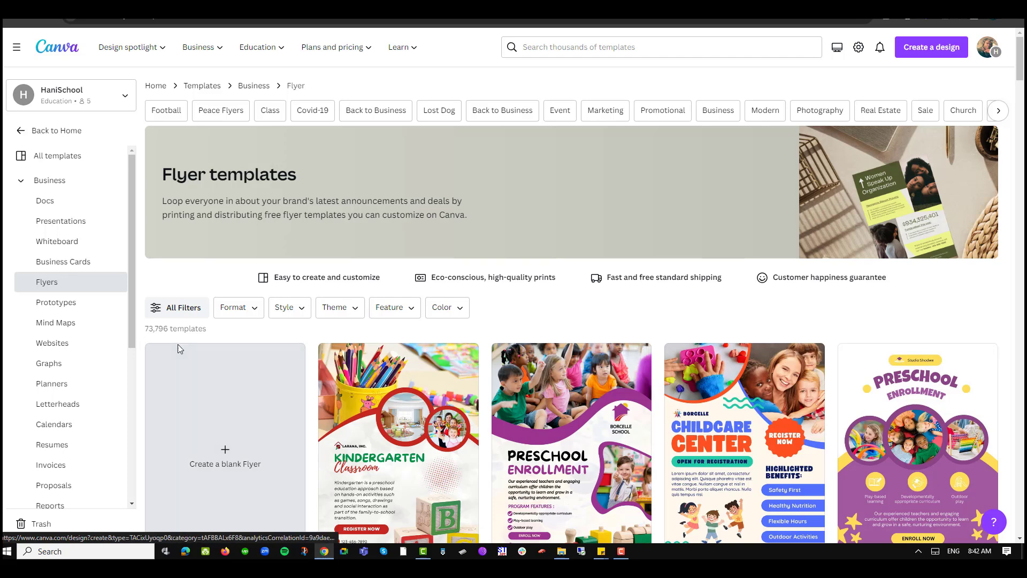
Create a blank flyer and fill its page background with the default solid yellow
{"action": "left_click", "coordinate": [243, 461]}
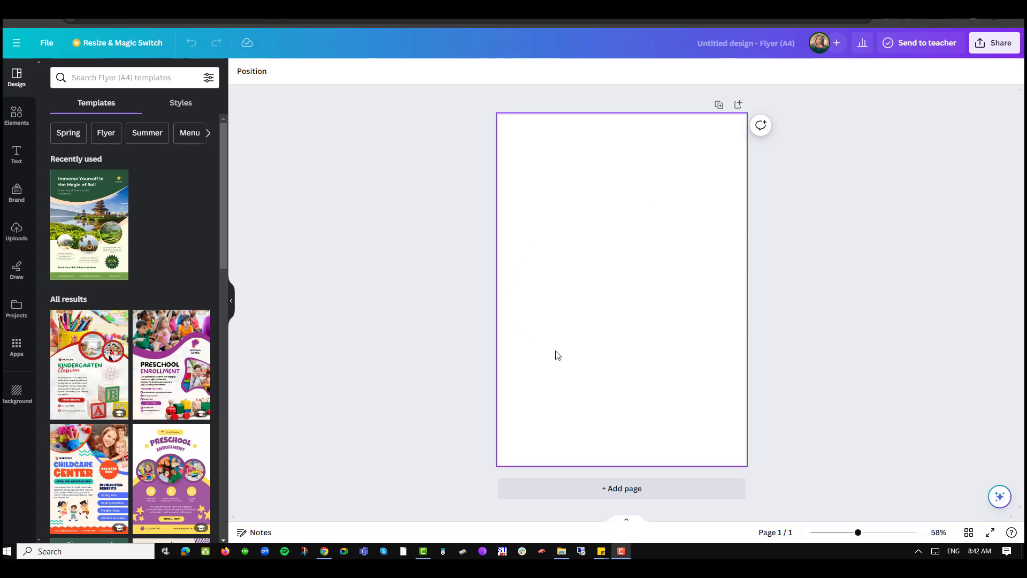
{"action": "left_click", "coordinate": [595, 258]}
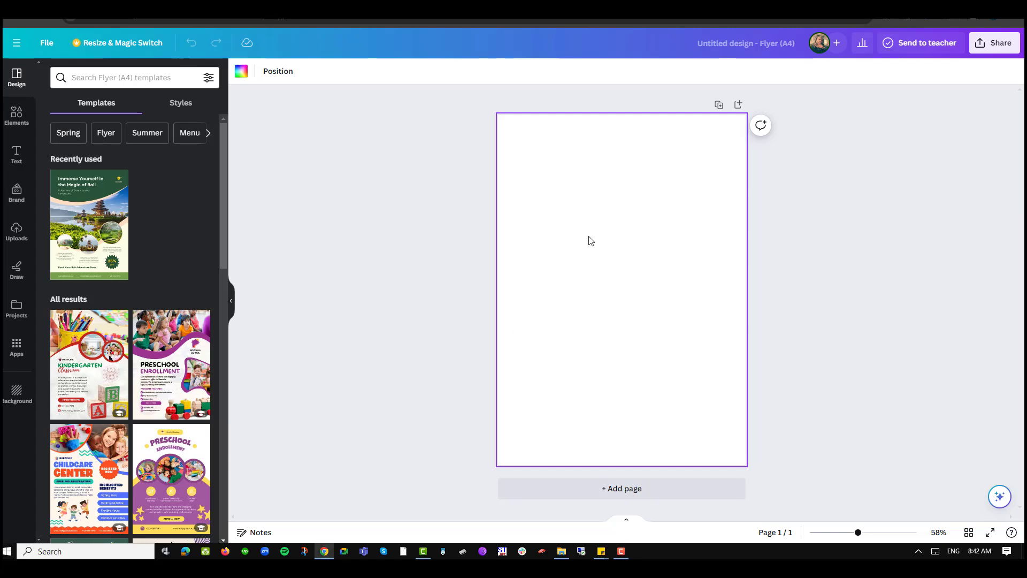
{"action": "left_click", "coordinate": [241, 73]}
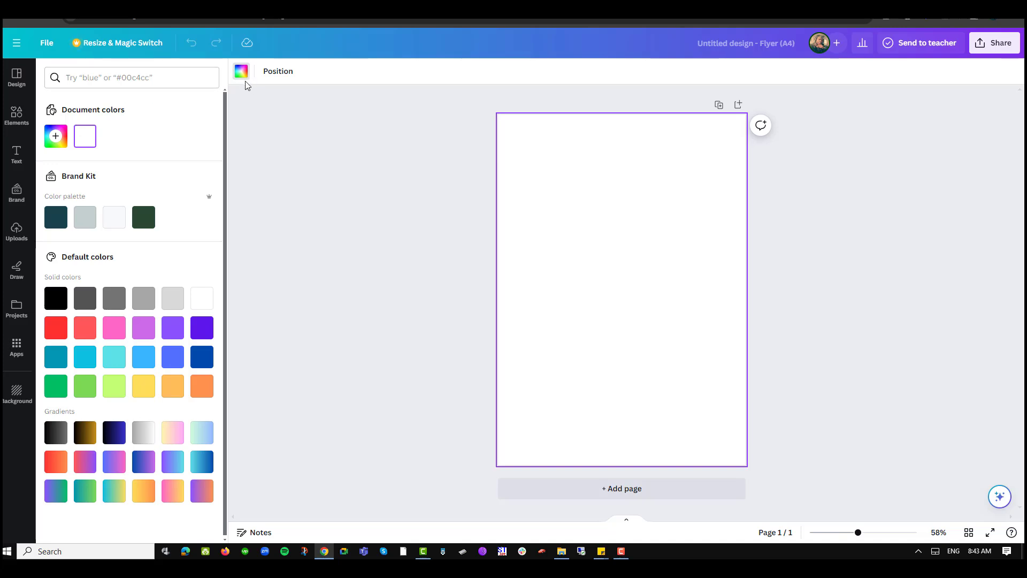
{"action": "left_click", "coordinate": [56, 138]}
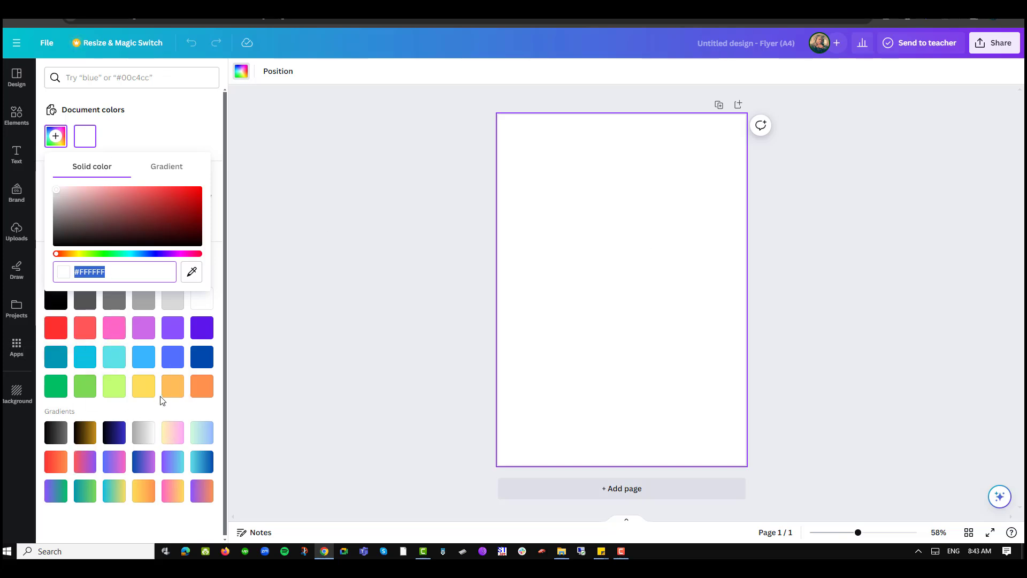
{"action": "left_click", "coordinate": [142, 391]}
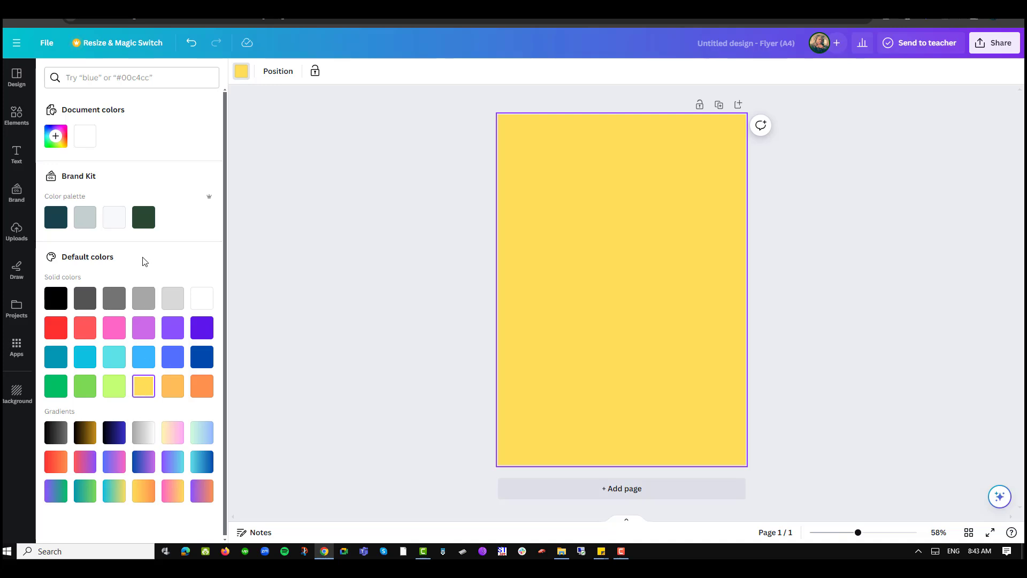
Turn the yellow page background into a two-color gradient with dark blue-violet #321091 as the second color
{"action": "left_click", "coordinate": [55, 137]}
{"action": "left_click", "coordinate": [174, 167]}
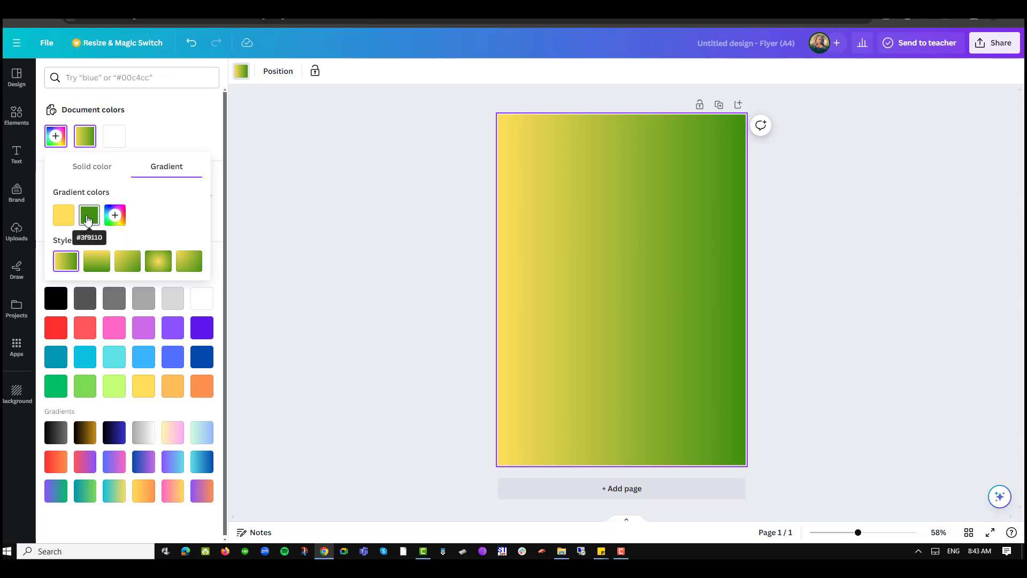
{"action": "left_click", "coordinate": [89, 216]}
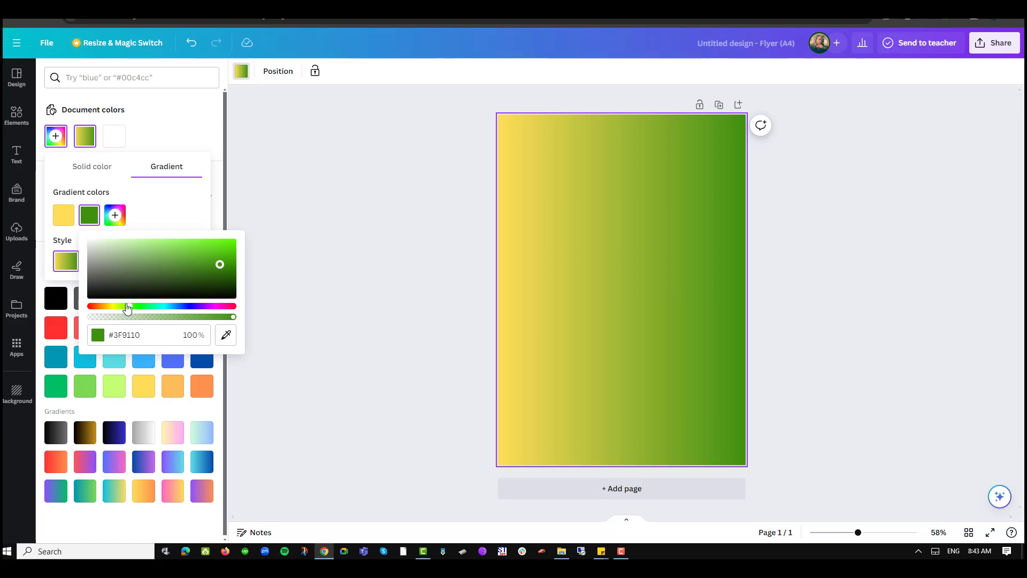
{"action": "left_click_drag", "start_coordinate": [128, 306], "coordinate": [193, 310]}
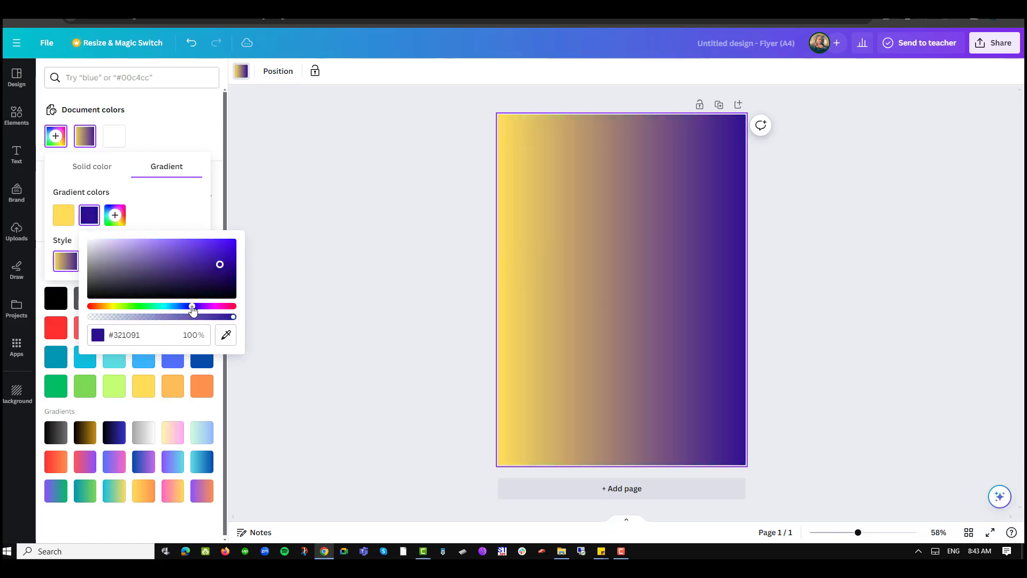
{"action": "left_click", "coordinate": [188, 222]}
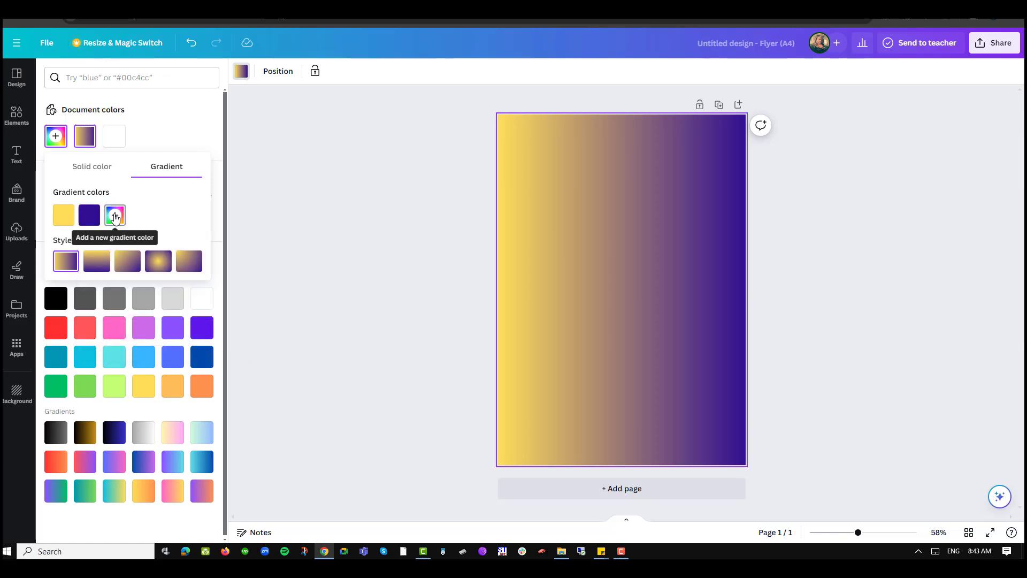
Try a third gradient color and other gradient styles, including radial, on the page background, returning to the two-color horizontal style
{"action": "left_click", "coordinate": [115, 216]}
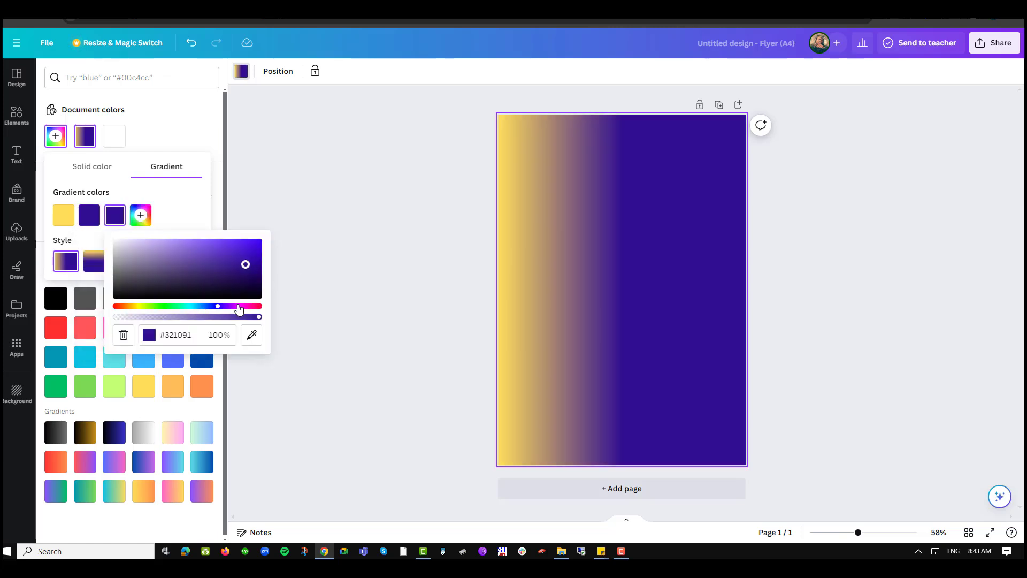
{"action": "left_click", "coordinate": [125, 206]}
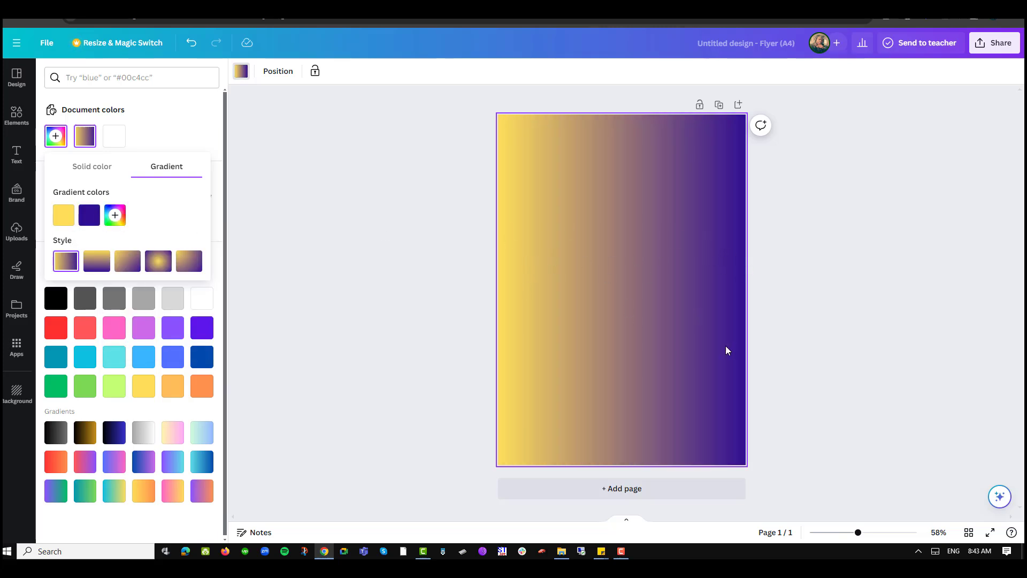
{"action": "left_click", "coordinate": [186, 268]}
{"action": "left_click", "coordinate": [155, 267]}
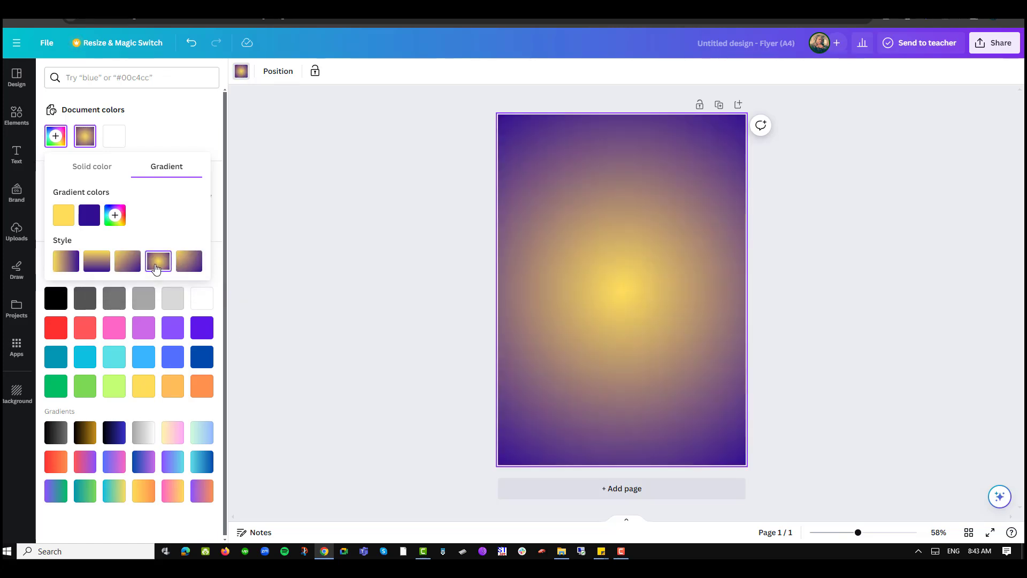
{"action": "left_click", "coordinate": [66, 262]}
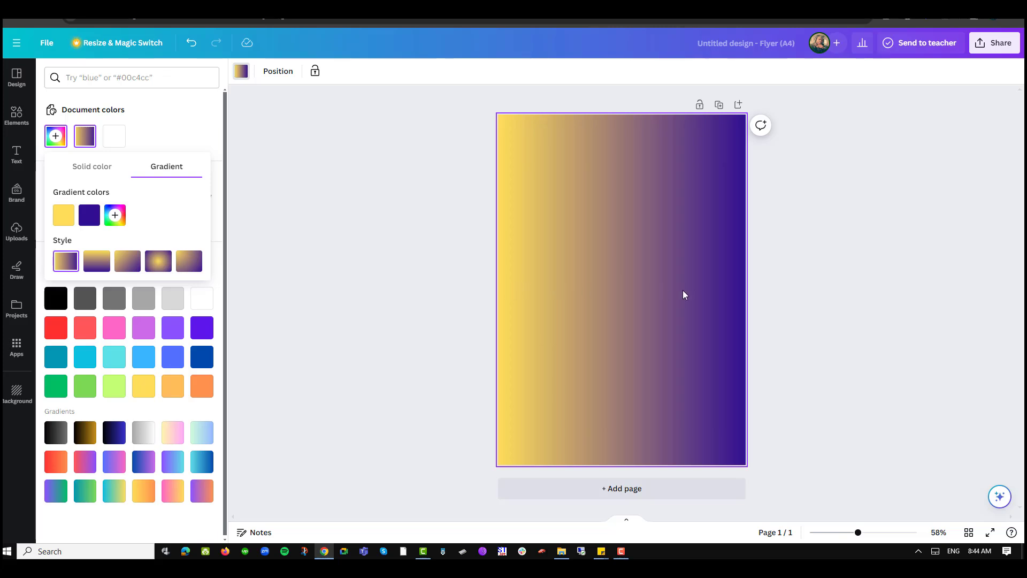
Add a heading to the page with the text "Gradient in Canva"
{"action": "left_click", "coordinate": [16, 155]}
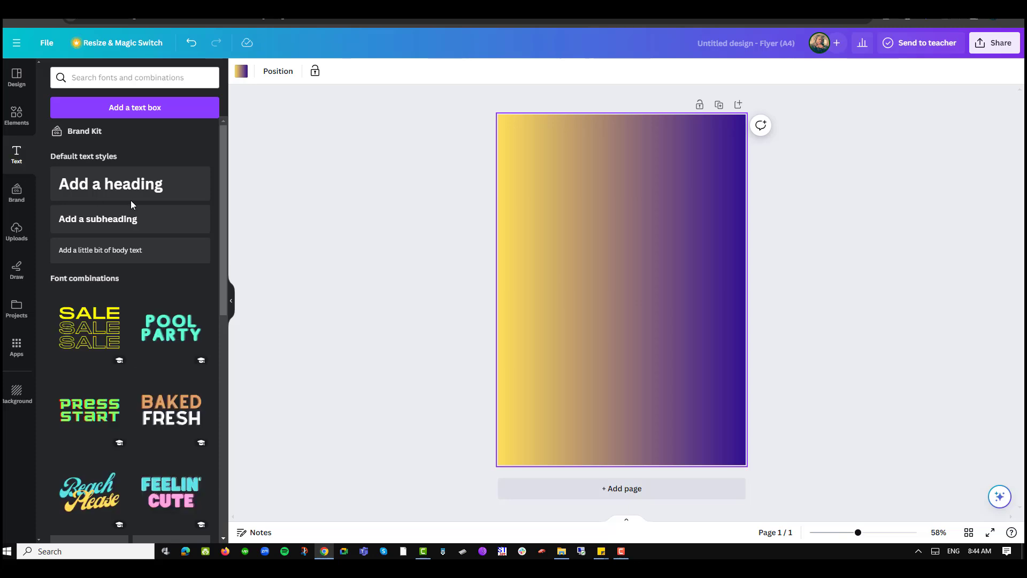
{"action": "left_click", "coordinate": [122, 188]}
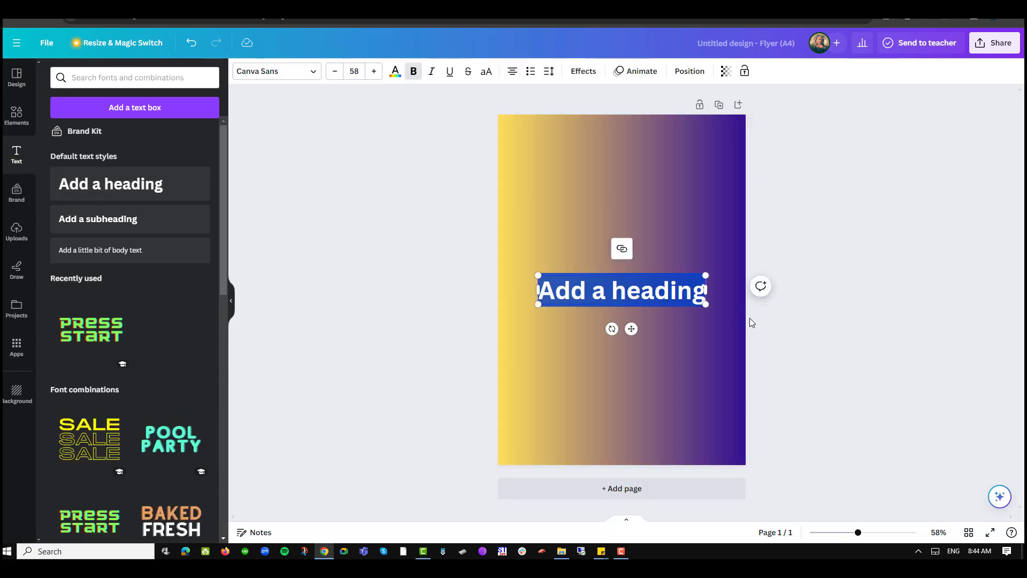
{"action": "type", "text": "Gradient in Canva"}
Enlarge the heading to nearly the page width, about font size 64.2, and position it slightly above the page's center
{"action": "left_click_drag", "start_coordinate": [727, 305], "coordinate": [739, 307]}
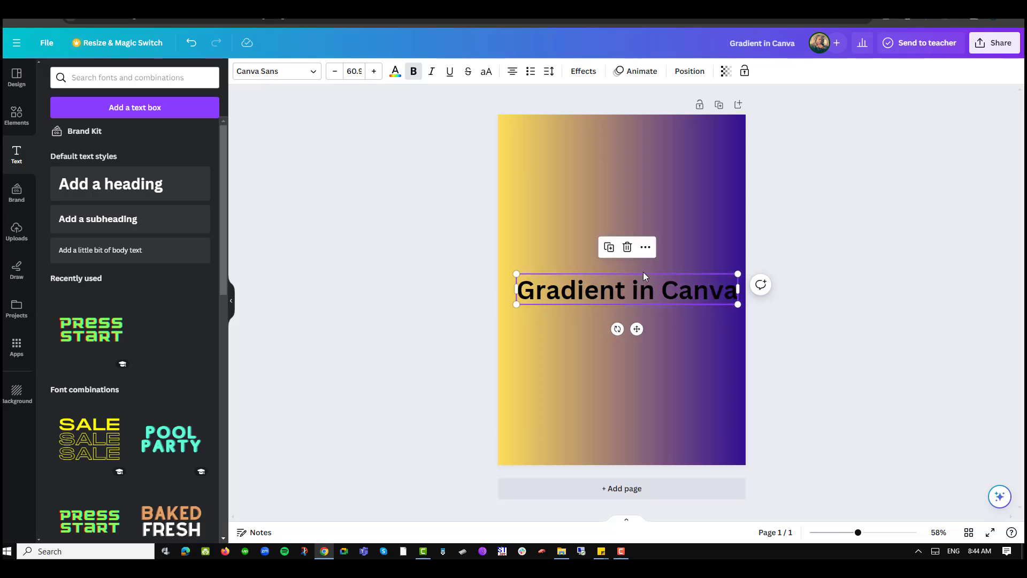
{"action": "left_click_drag", "start_coordinate": [642, 275], "coordinate": [645, 246]}
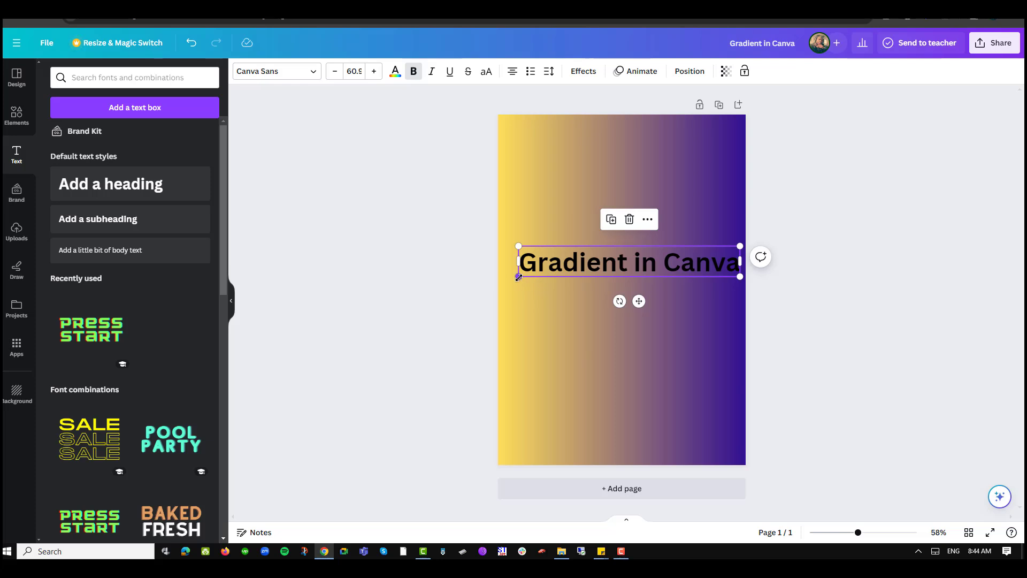
{"action": "left_click_drag", "start_coordinate": [519, 282], "coordinate": [506, 279]}
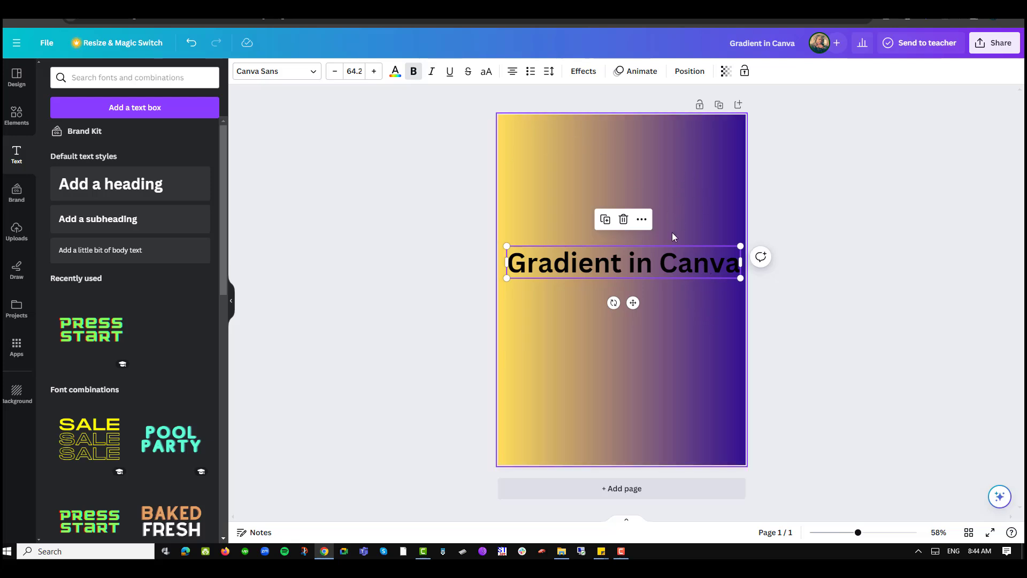
Set the heading's transparency to about 42 and its text color to white
{"action": "left_click", "coordinate": [725, 71]}
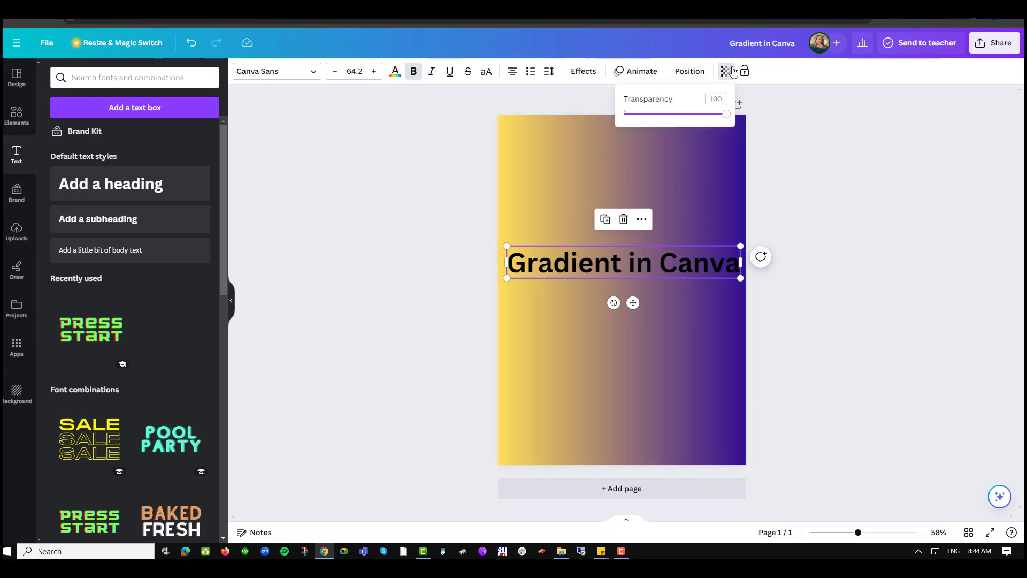
{"action": "left_click_drag", "start_coordinate": [723, 118], "coordinate": [668, 126]}
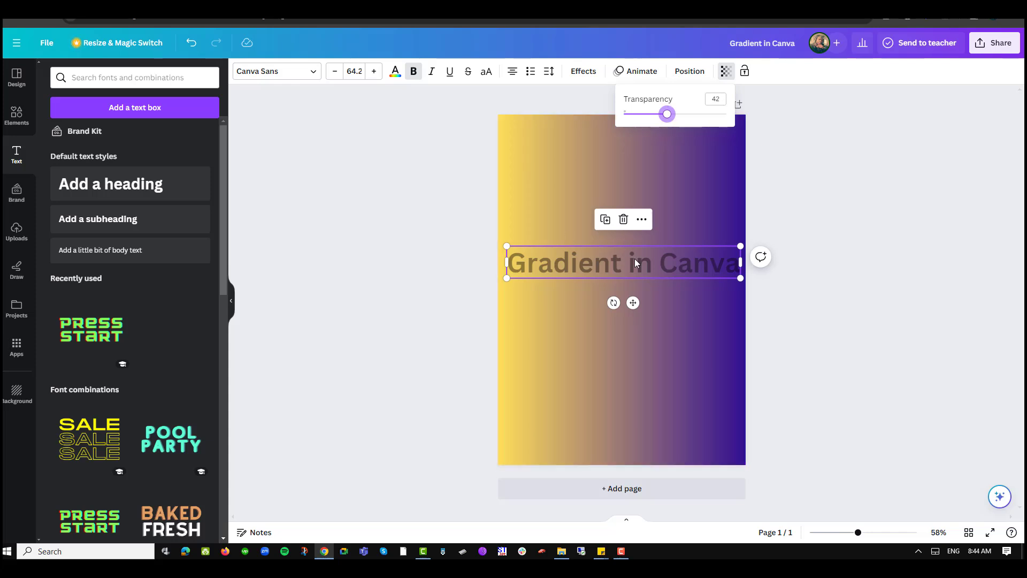
{"action": "left_click", "coordinate": [394, 73]}
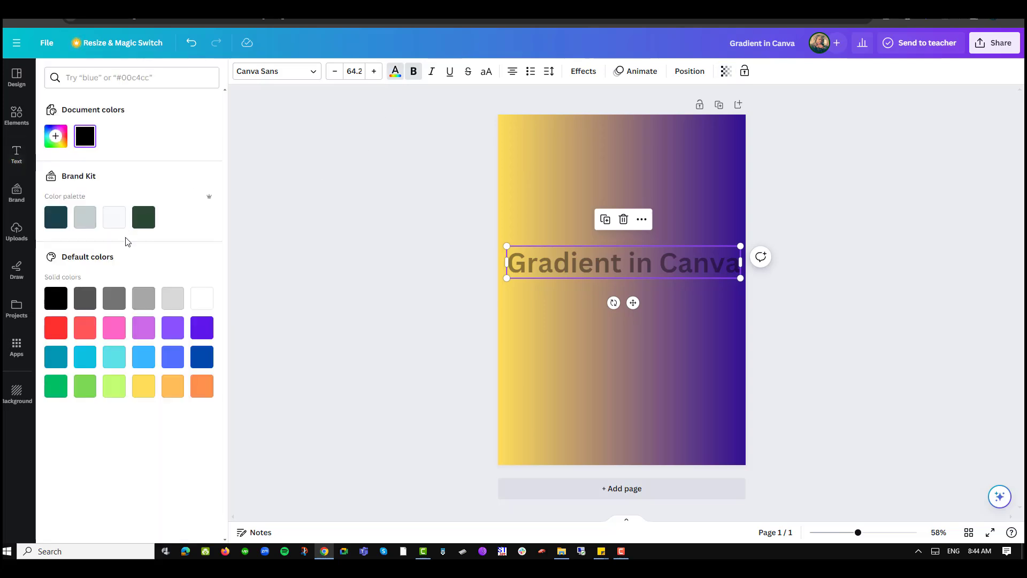
{"action": "left_click", "coordinate": [202, 296]}
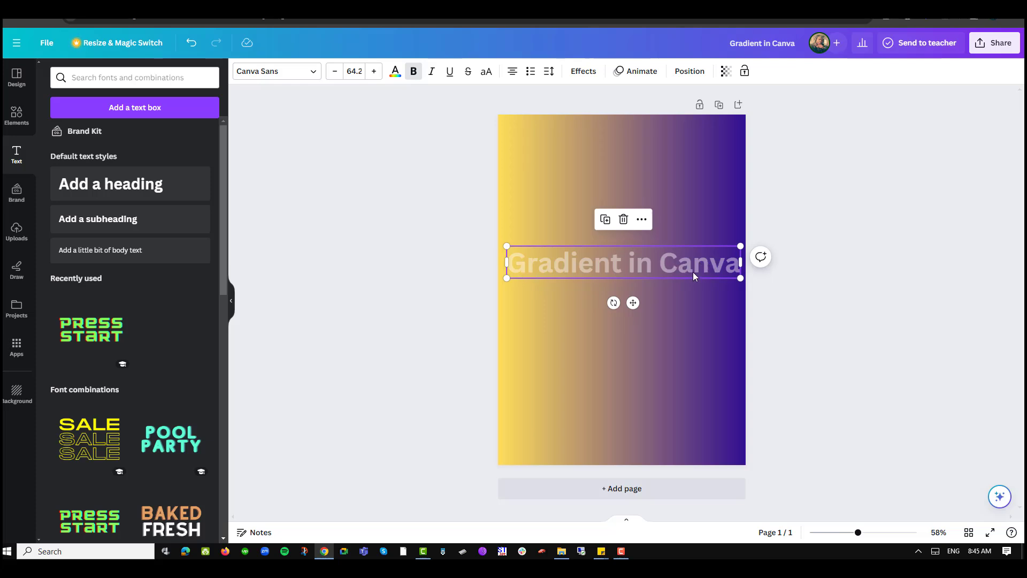
{"action": "left_click", "coordinate": [725, 71]}
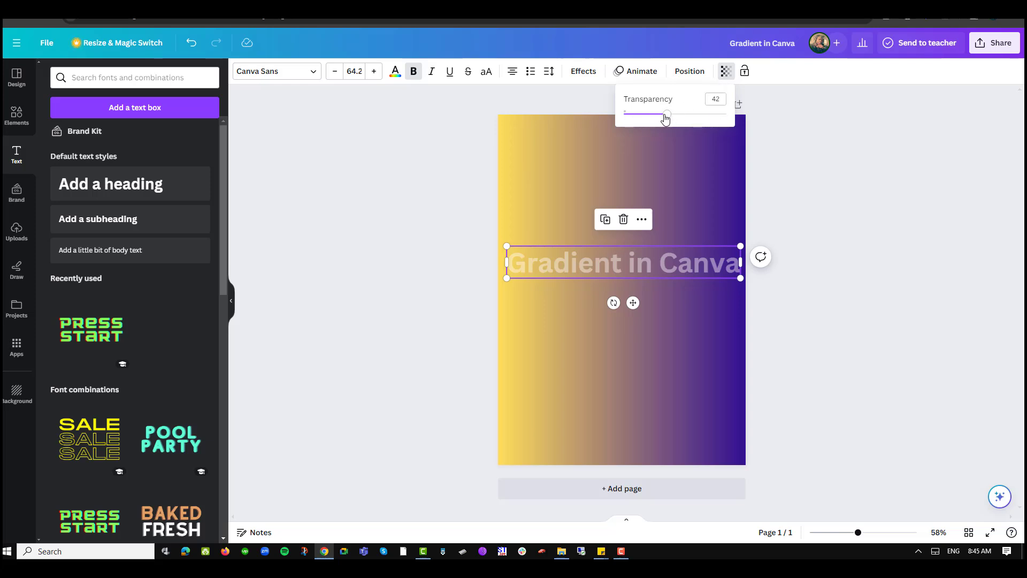
{"action": "left_click", "coordinate": [824, 293]}
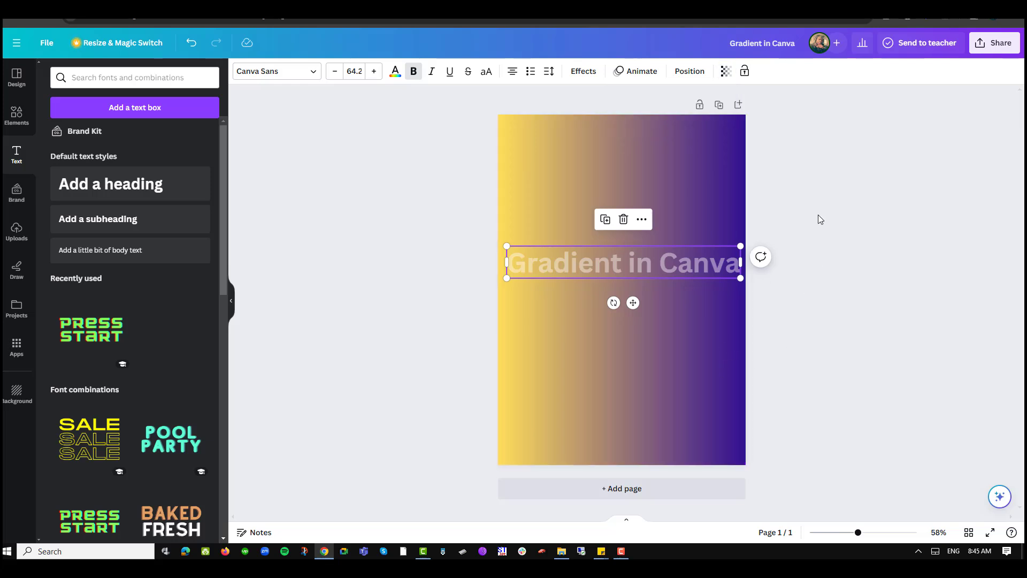
{"action": "left_click", "coordinate": [820, 189]}
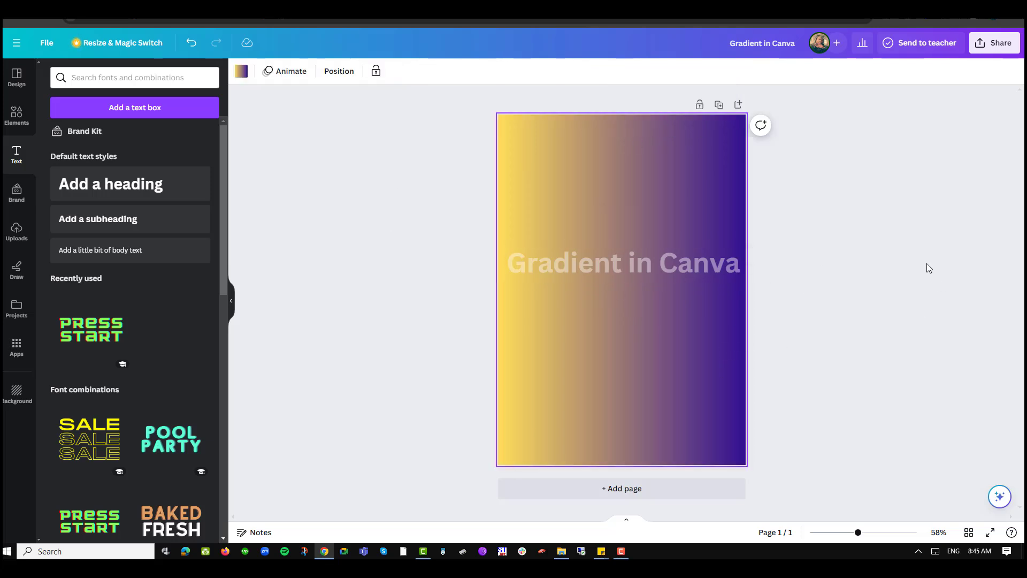
Download the design as a PNG at size 1
{"action": "left_click", "coordinate": [989, 46]}
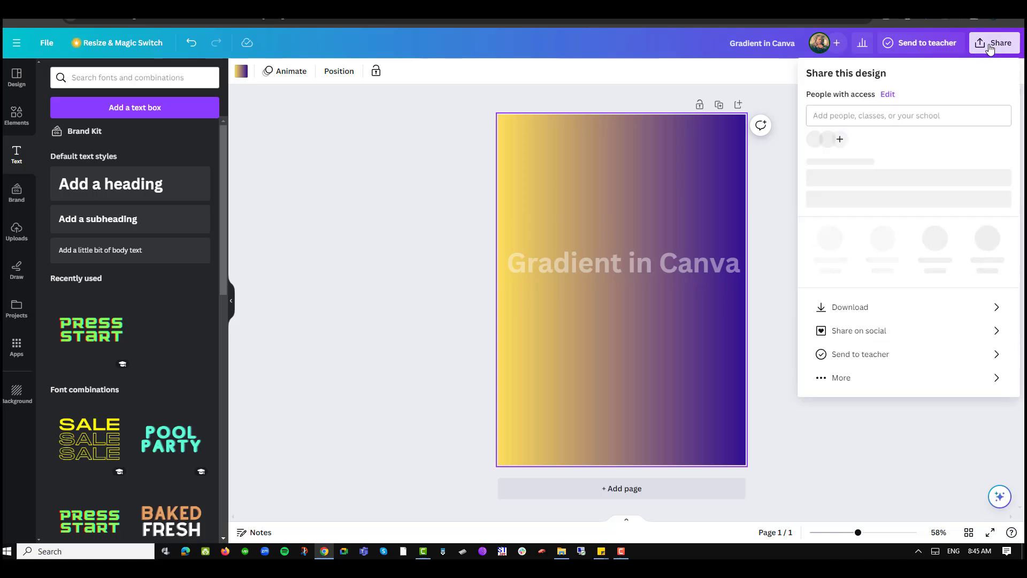
{"action": "left_click", "coordinate": [869, 316]}
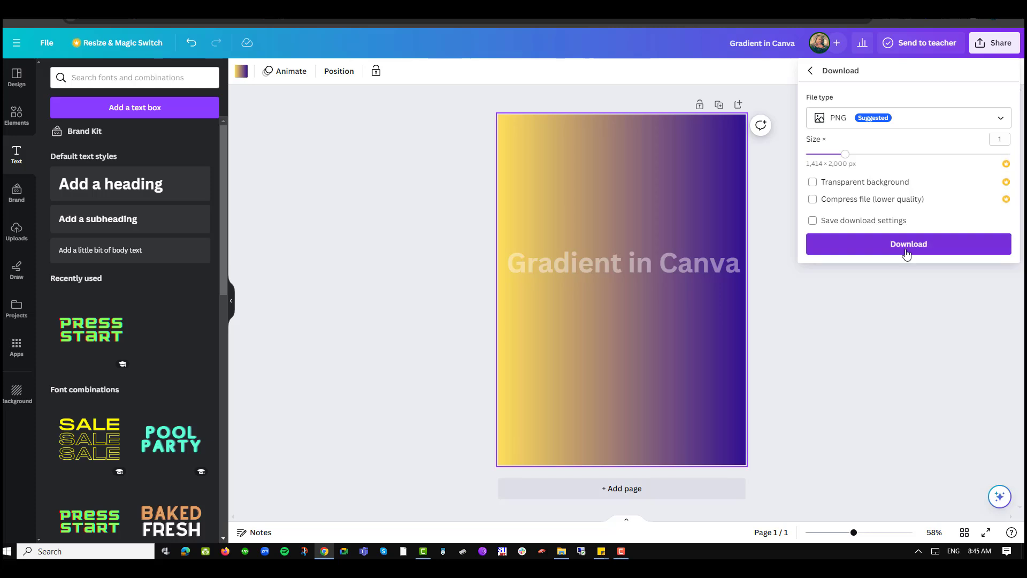
{"action": "left_click", "coordinate": [905, 249]}
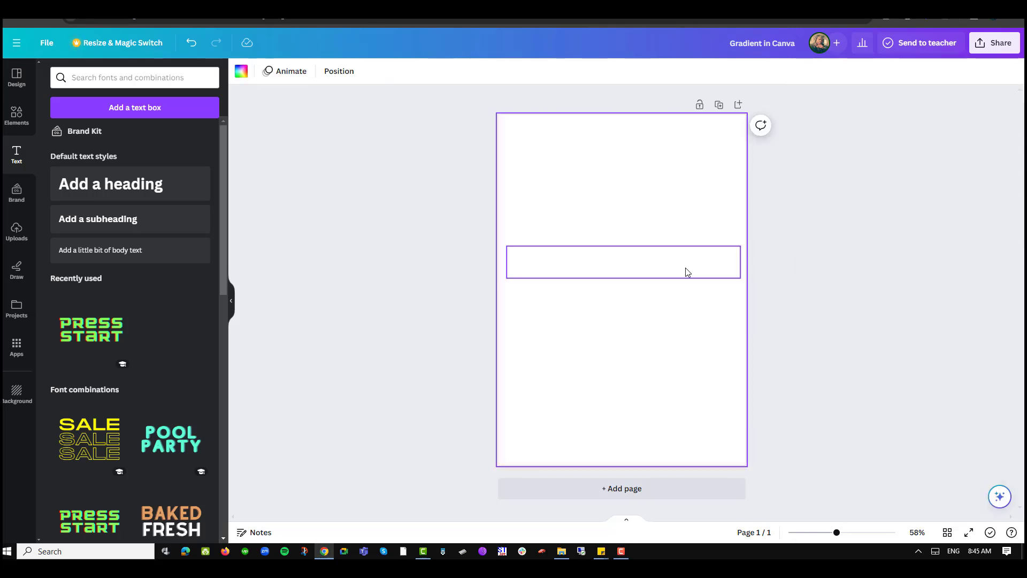
Replace the page's content with the downloaded Gradient in Canva.png, enlarged to nearly fill the page
{"action": "key", "text": "Delete"}
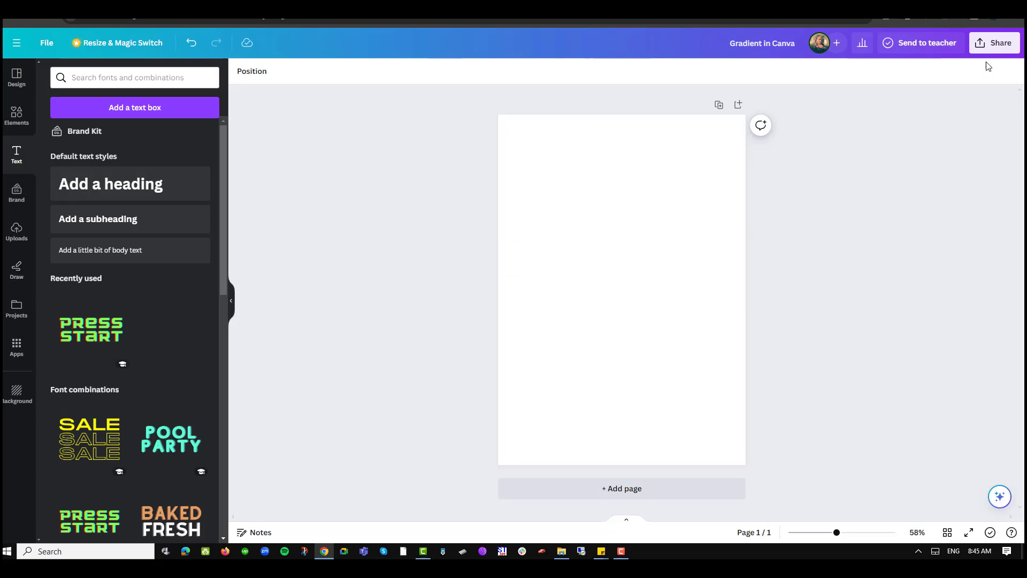
{"action": "left_click", "coordinate": [971, 22]}
{"action": "left_click_drag", "start_coordinate": [877, 63], "coordinate": [624, 251]}
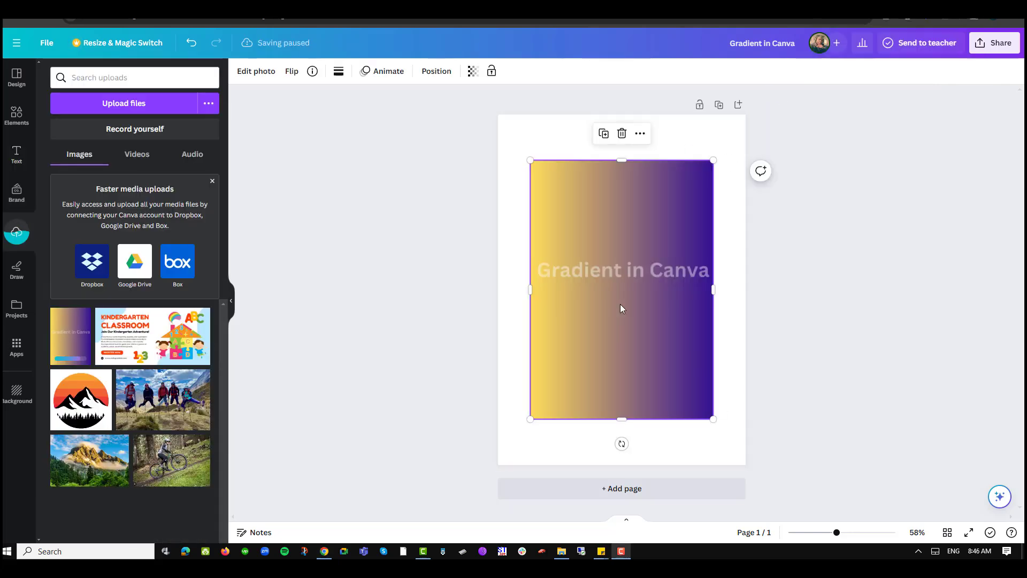
{"action": "left_click_drag", "start_coordinate": [713, 419], "coordinate": [741, 460]}
{"action": "left_click_drag", "start_coordinate": [530, 160], "coordinate": [502, 119]}
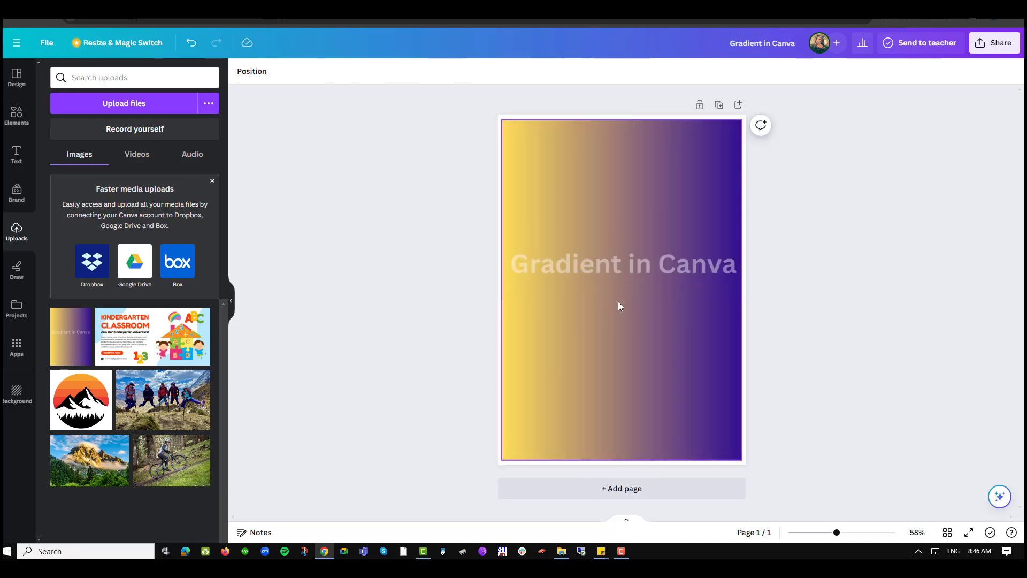
Remove the background of the placed gradient image with BG Remover
{"action": "left_click", "coordinate": [633, 317]}
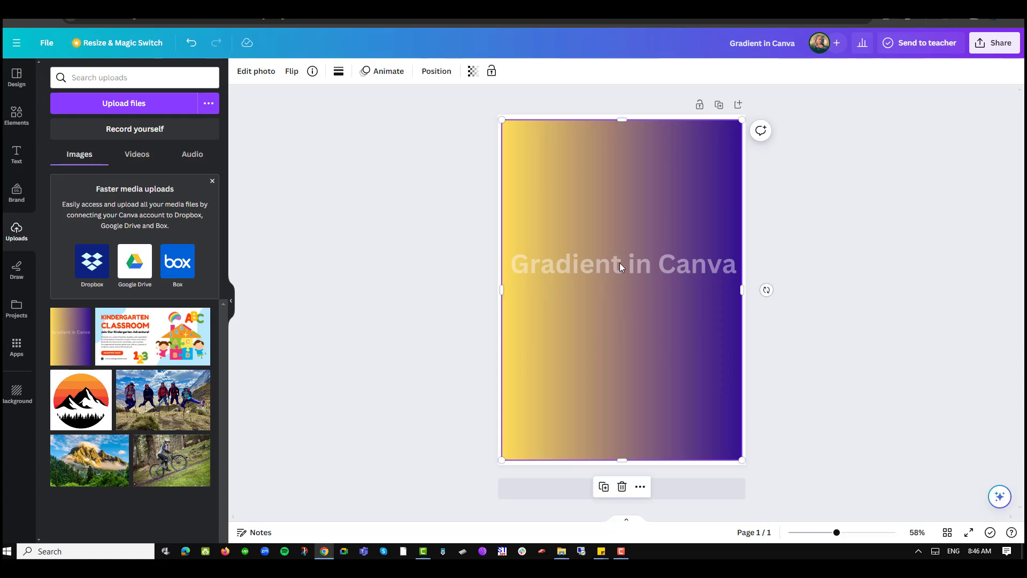
{"action": "left_click", "coordinate": [255, 72]}
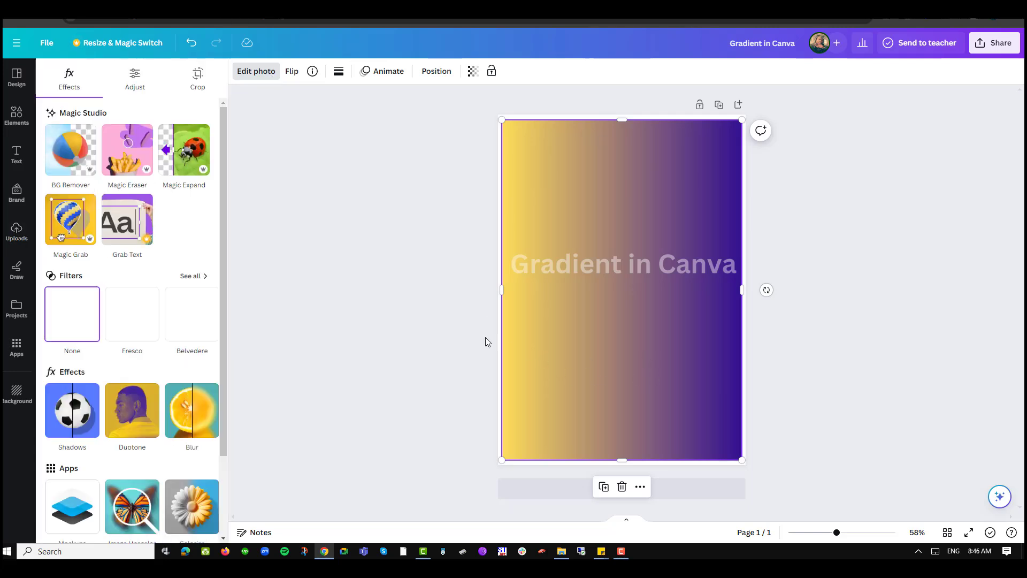
{"action": "left_click", "coordinate": [75, 167]}
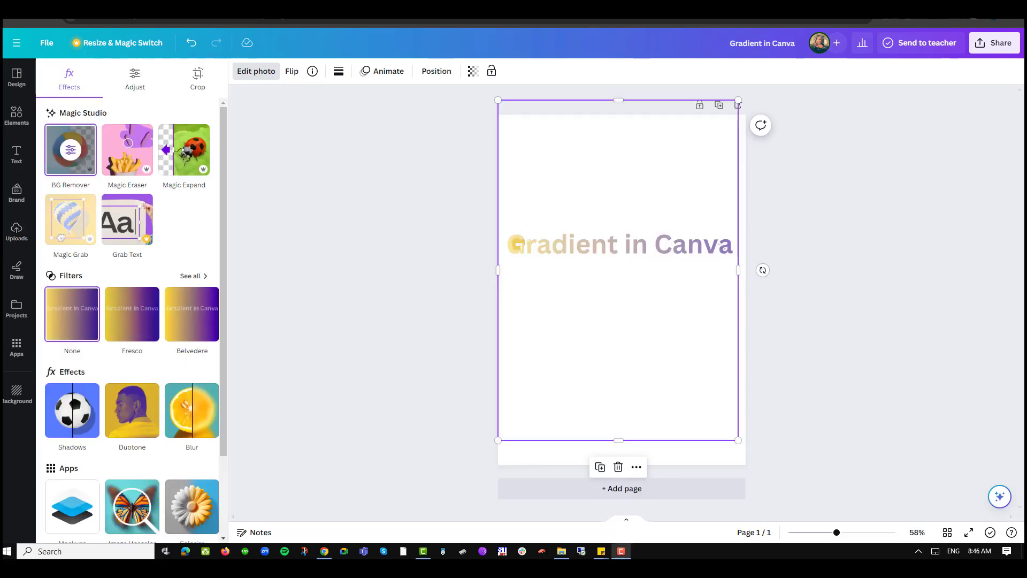